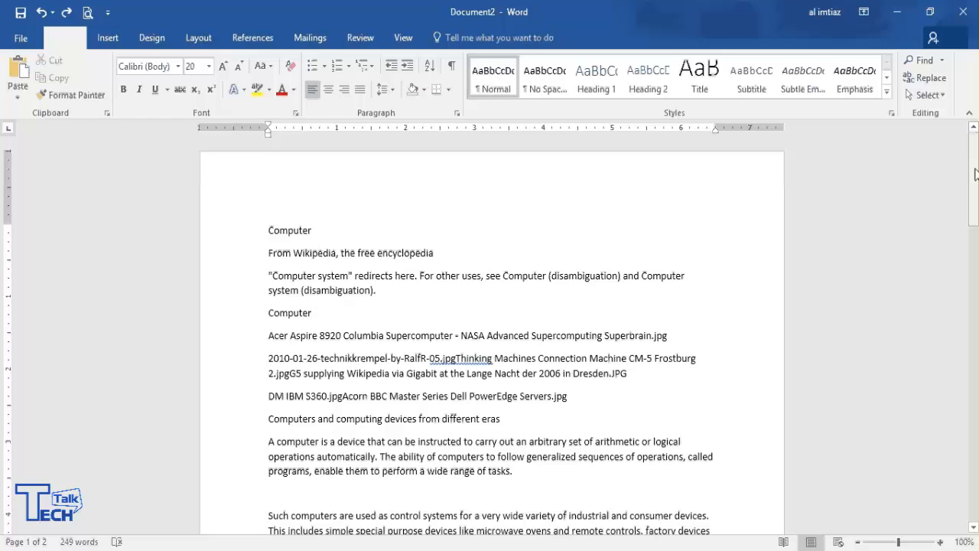
- Paste the copied "Vacuum tubes and digital electronic circuits" heading and passage below the "Since ancient times" paragraph
left_click_drag(975, 175, 975, 279)
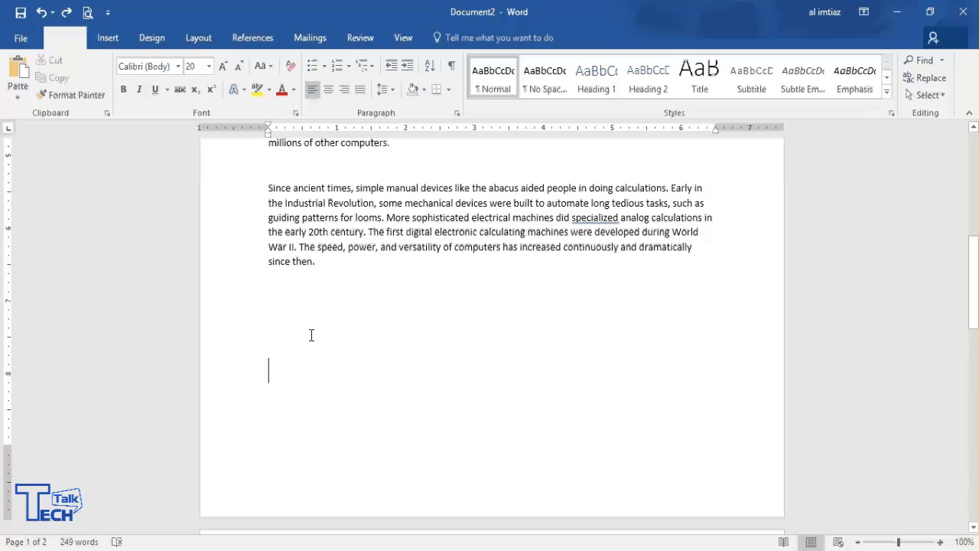
left_click(267, 308)
type("Vacuum tubes and digital electronic circuits Purely electronic circuit elements soon replaced their mechanical and electromechanical equivalents, at the same time that digital calculation replaced analog. The engineer Tommy Flowers, working at the Post Office Research Station in London in the 1930s, began to explore the possible use of electronics for the telephone exchange. Experimental equipment that he built in 1934 went into operation five years later, converting a portion of the telephone exchange network into an electronic data processing system, using thousands of vacuum tubes.[20] In the US, John Vincent Atanasoff and Clifford E. Berry of Iowa State University developed and tested the Atanasoff–Berry Computer (ABC) in 1942,[21] the first \"automatic electronic digital computer\".[22] This design was also all-electronic and used about 300 vacuum tubes, with capacitors fixed in a mechanically rotating drum for memory.[23]")
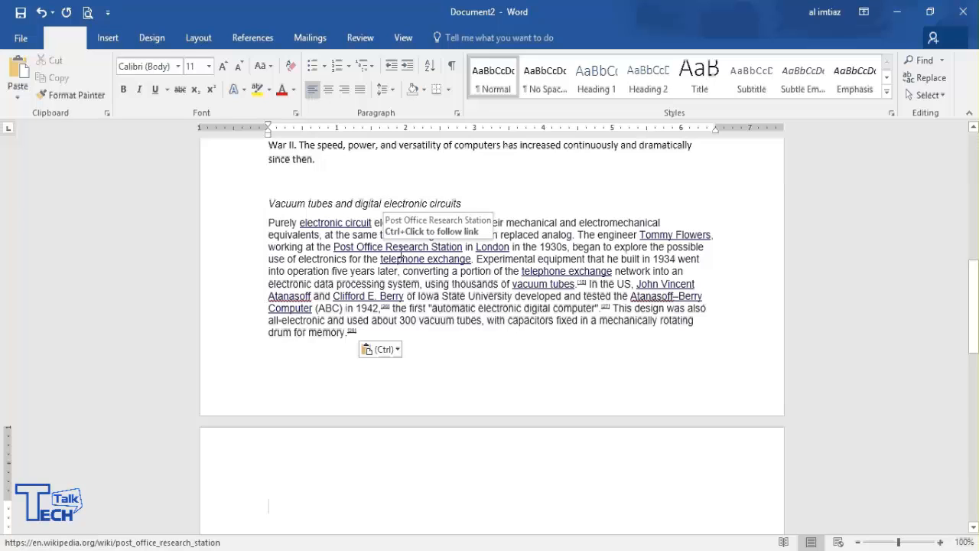
left_click(352, 221)
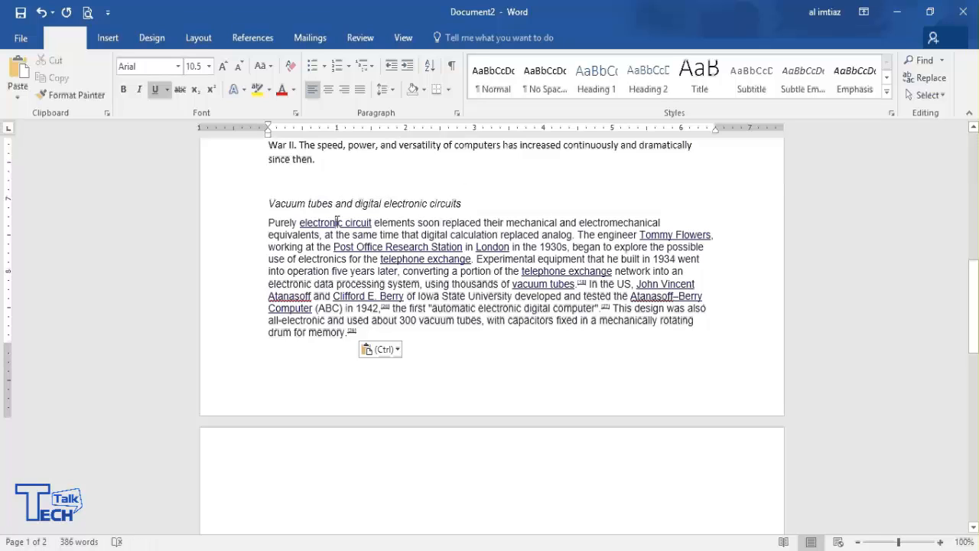
right_click(336, 221)
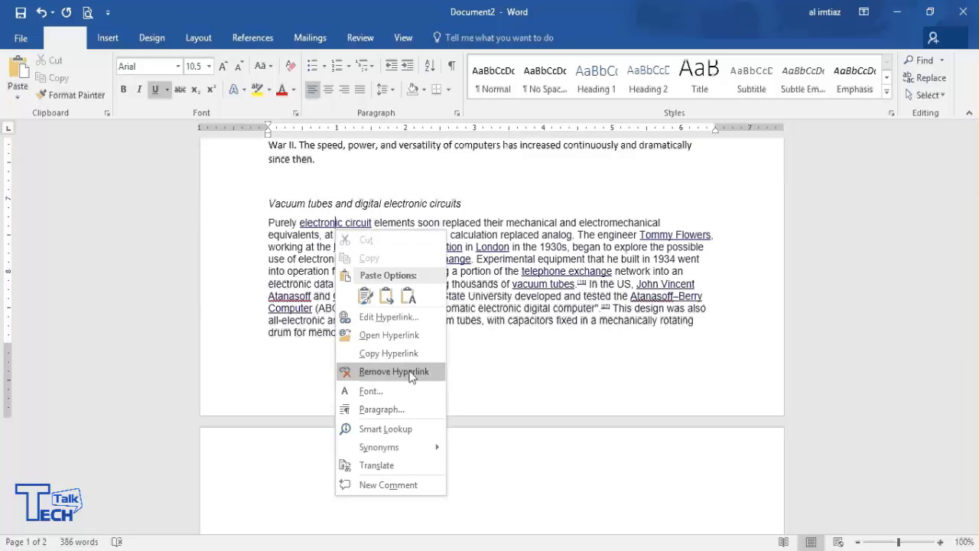
left_click(301, 275)
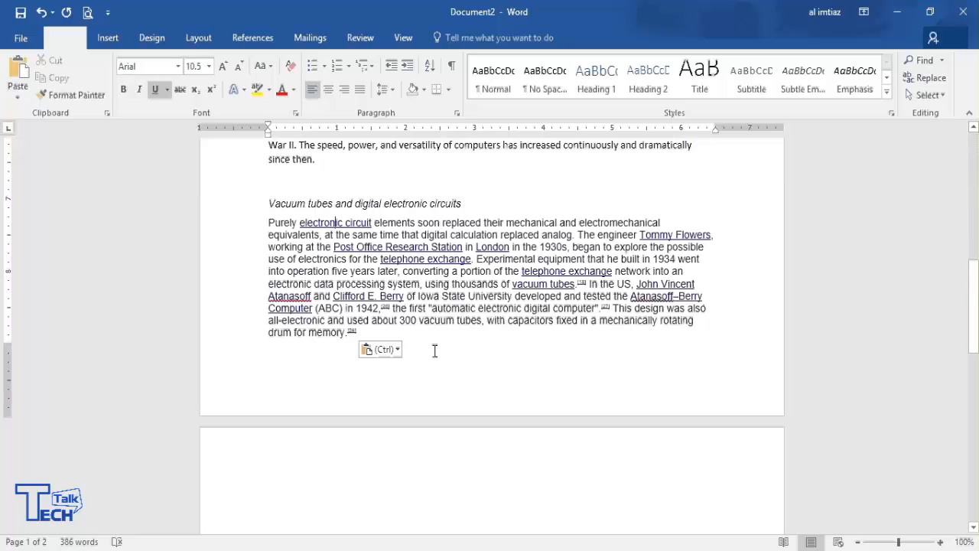
- Change the paste option of the pasted passage to Keep Text Only, removing its hyperlinks and source formatting
left_click(394, 351)
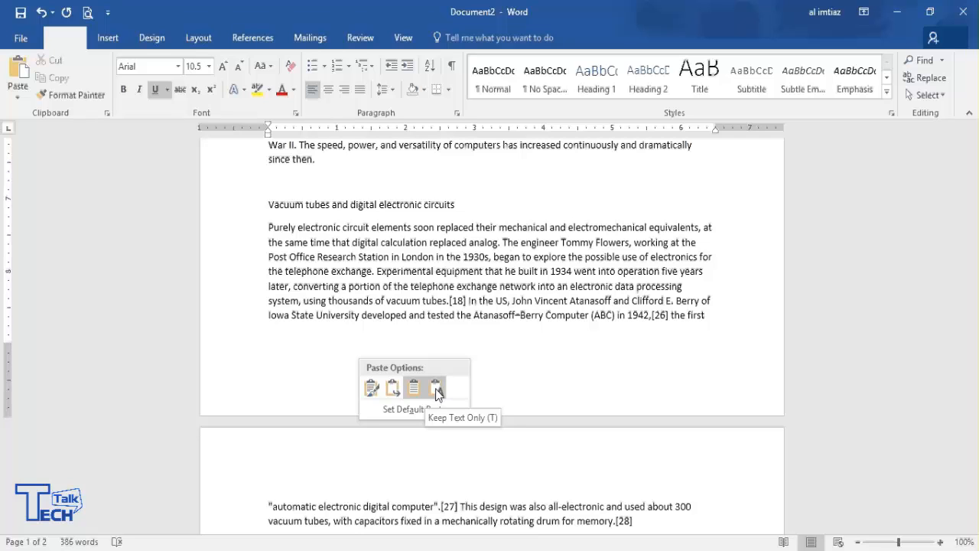
left_click(437, 392)
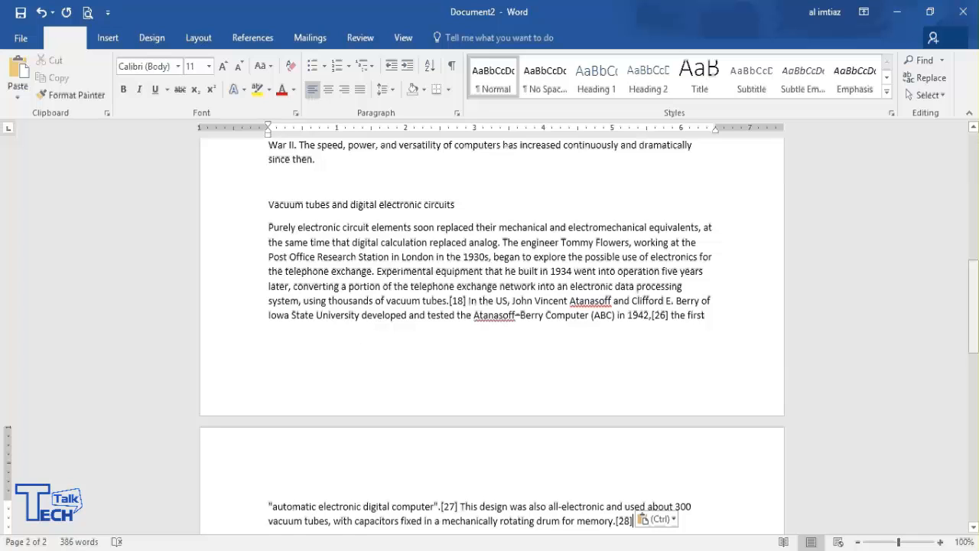
- Justify the paragraph starting "Such computers are used as control systems" and indent its first line by one tab
left_click_drag(973, 305, 972, 257)
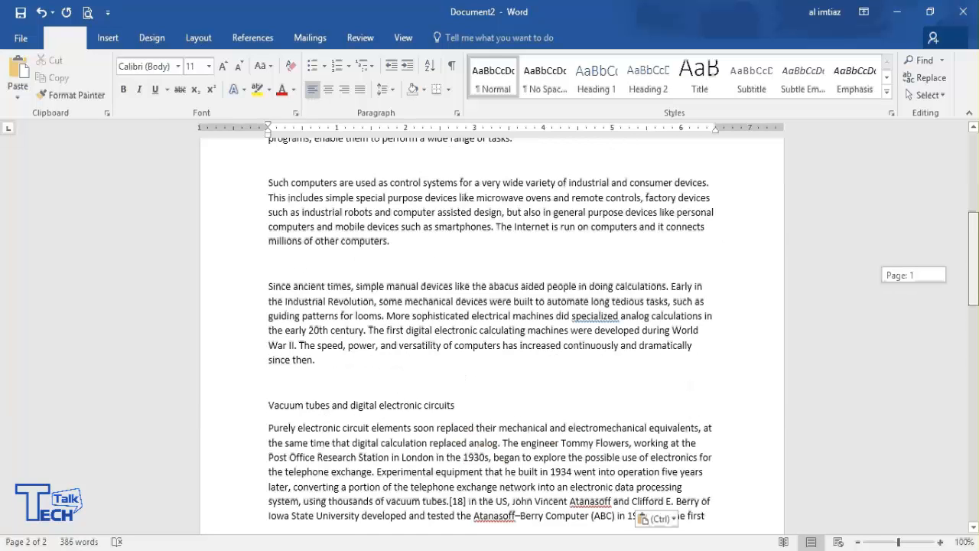
left_click(553, 204)
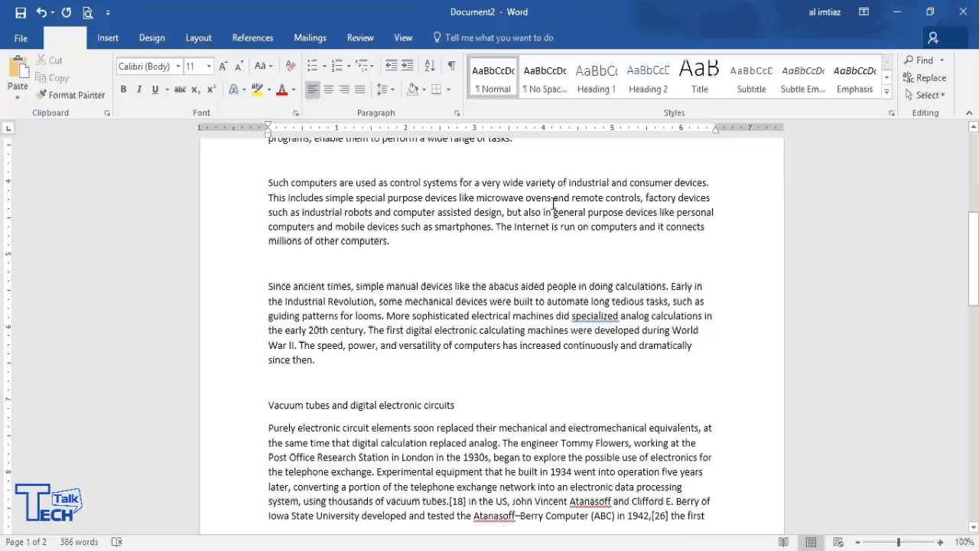
left_click(358, 90)
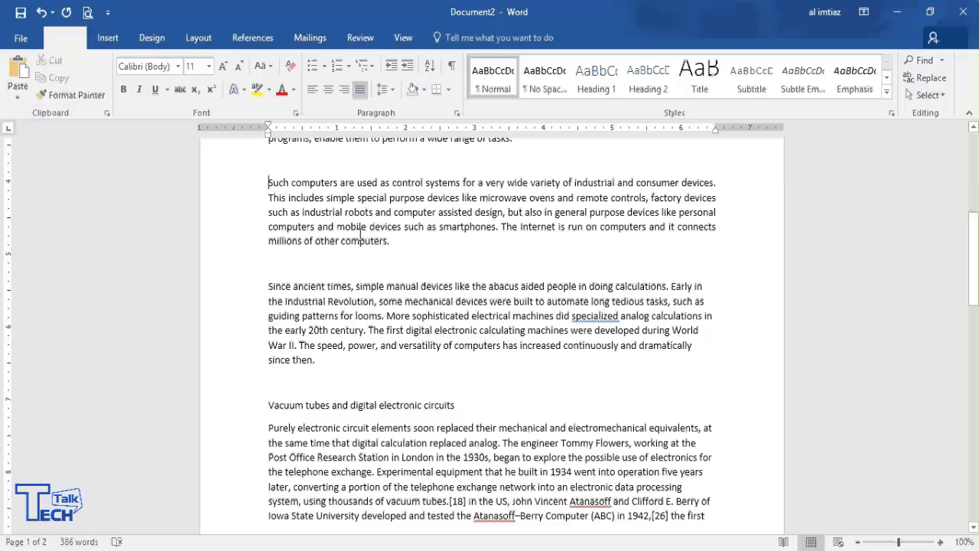
key("Tab")
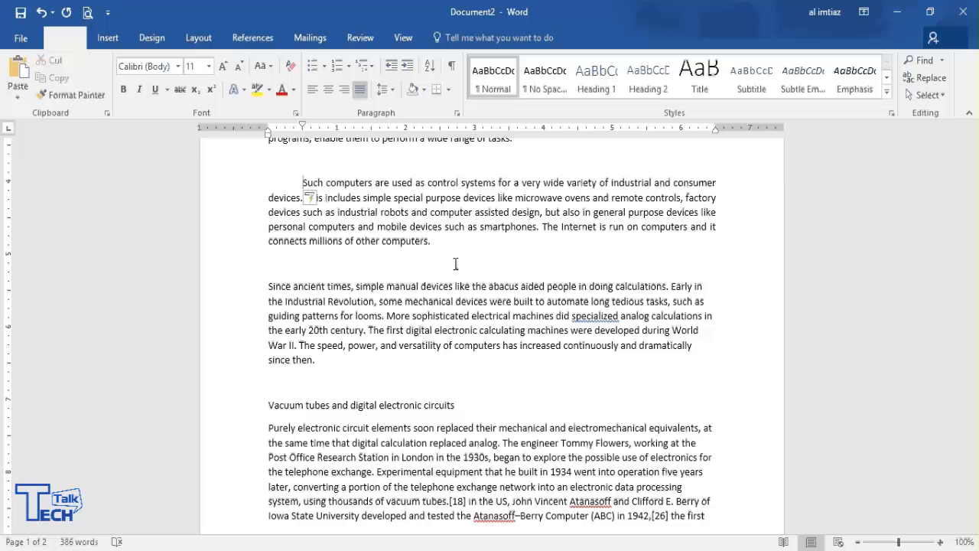
- Set the font of the entire "Such computers are used as control systems" paragraph to Arial
left_click(487, 345)
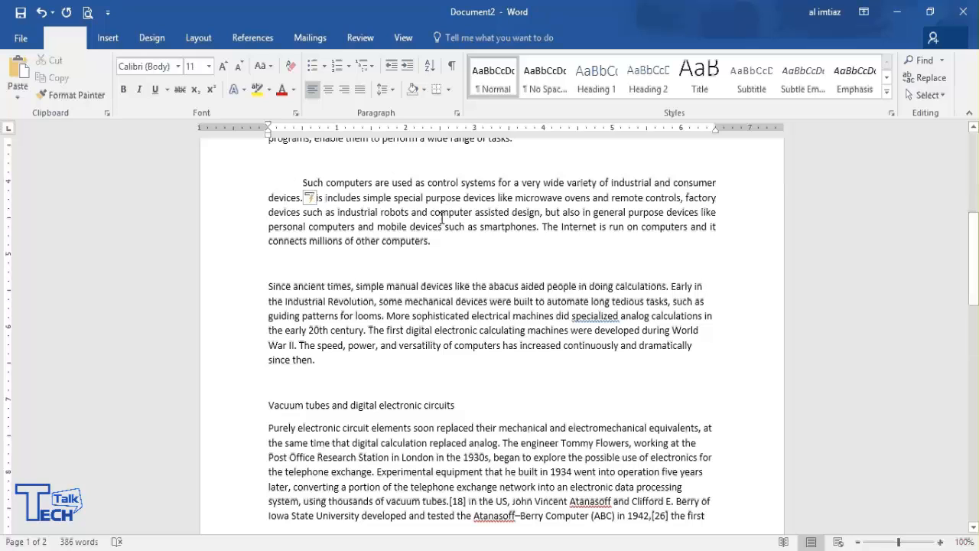
triple_click(444, 245)
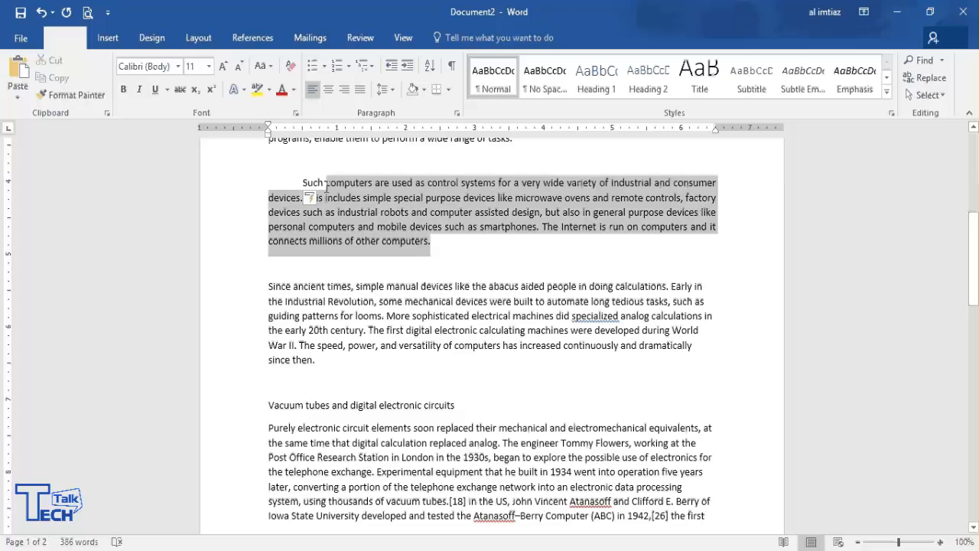
left_click(161, 66)
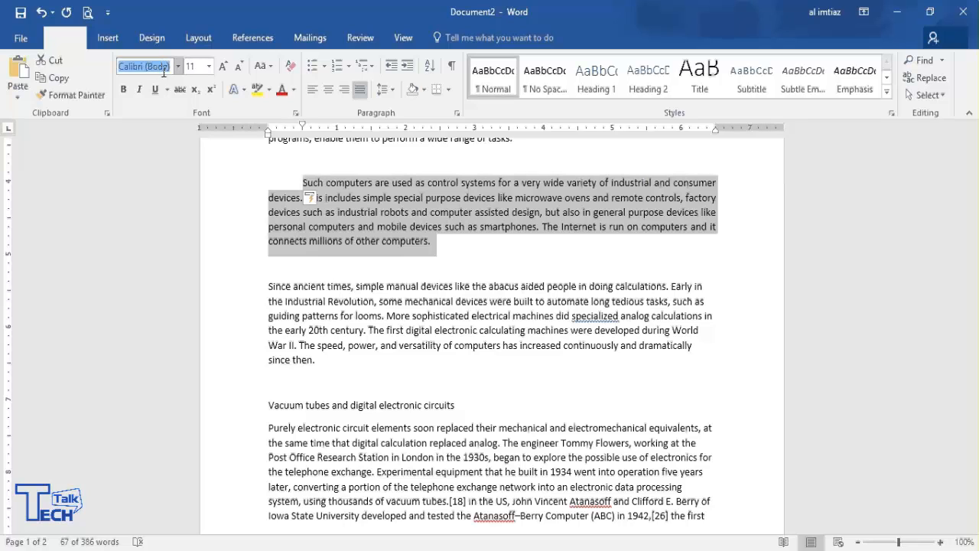
type("Arial")
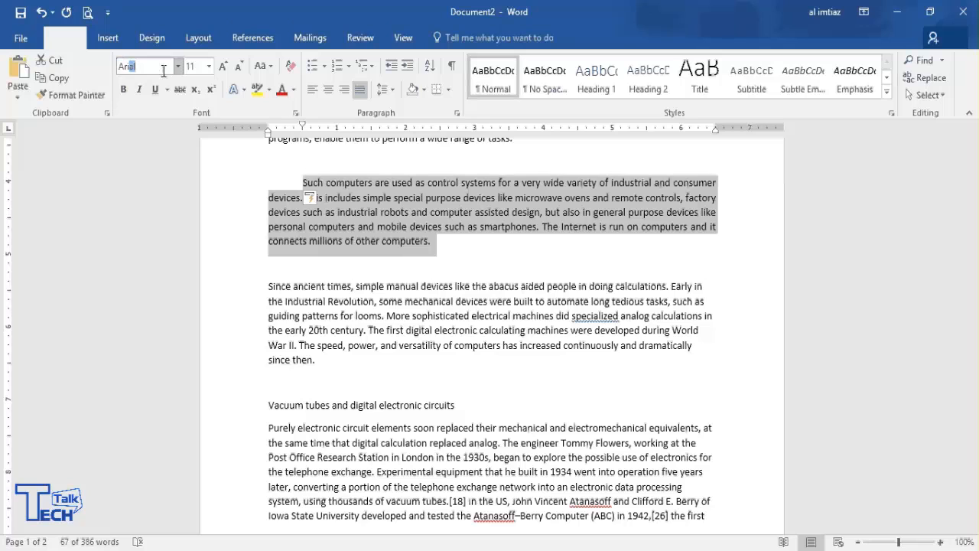
key("Return")
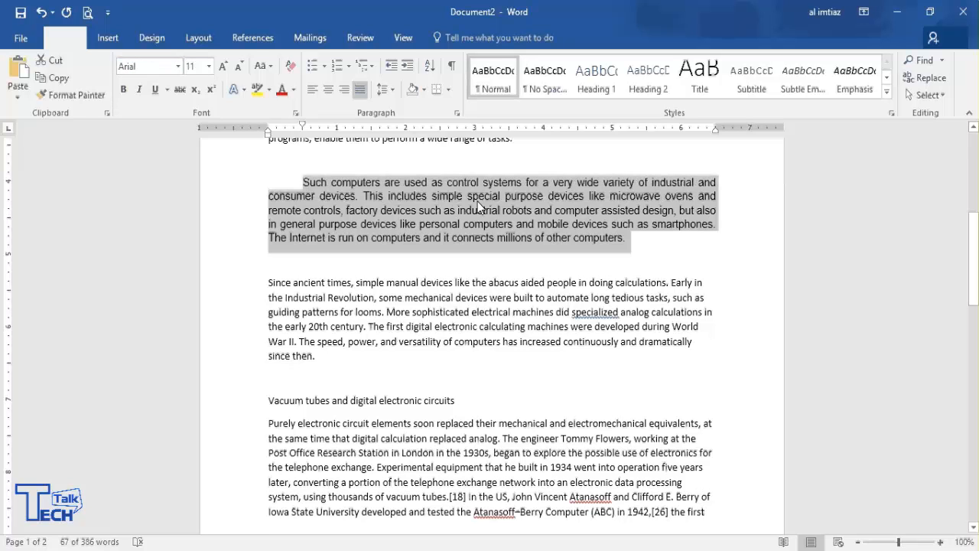
left_click(468, 259)
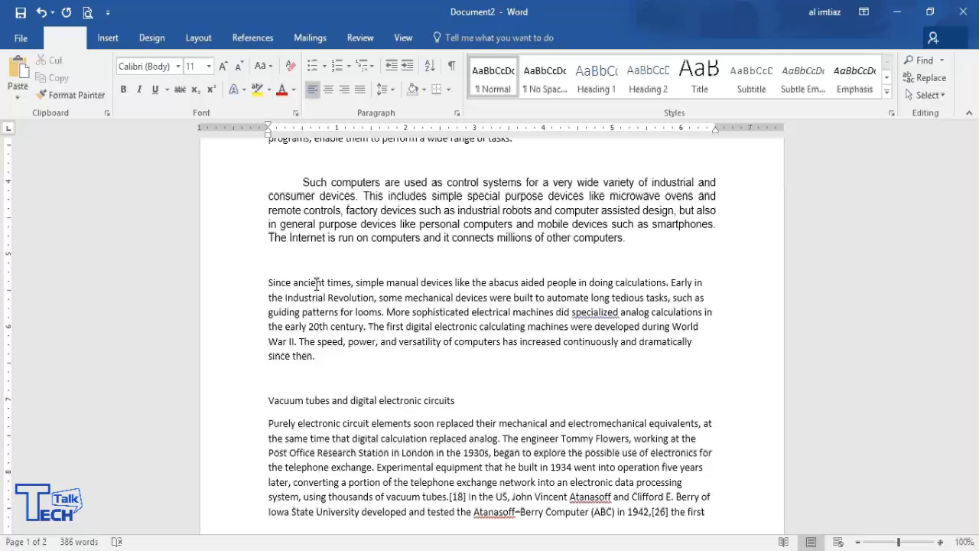
- Try Format Painter from the "Such computers" paragraph on a single spot inside the "Since ancient times" paragraph
left_click(413, 227)
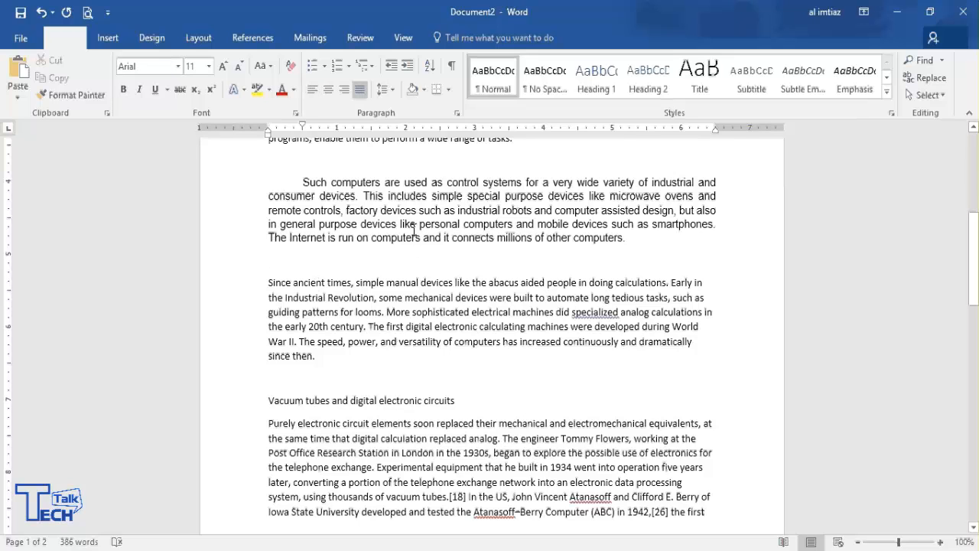
left_click(93, 103)
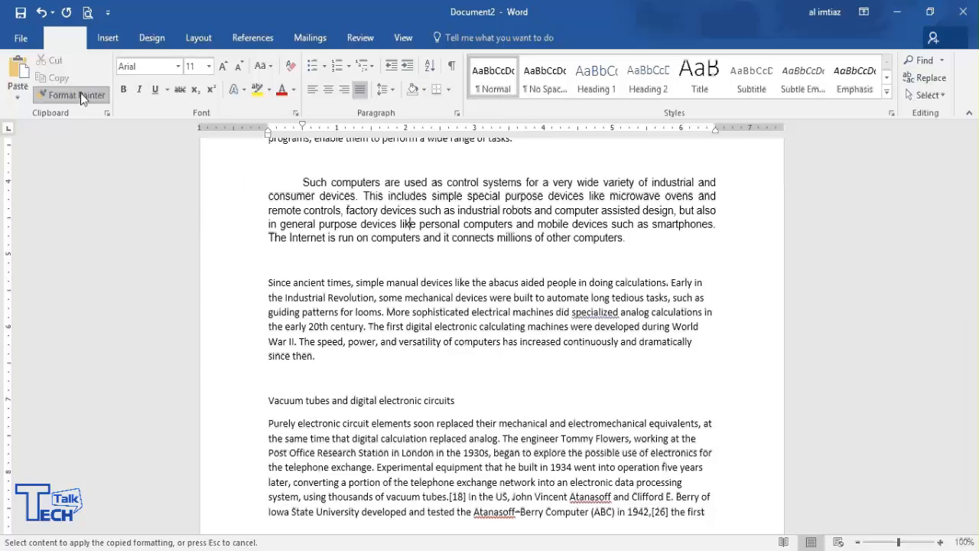
left_click(421, 312)
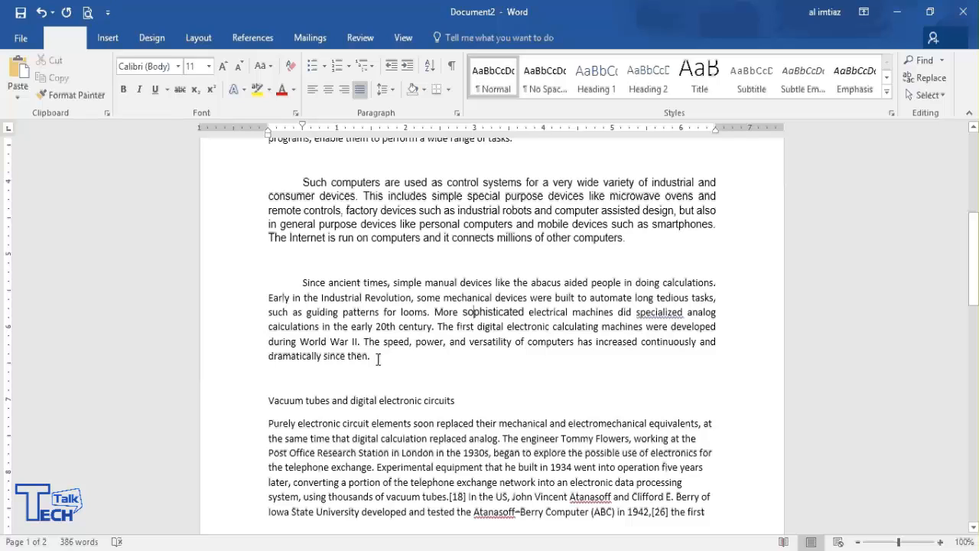
- Copy the formatting of the whole "Such computers" paragraph onto the entire "Since ancient times" paragraph with Format Painter
left_click_drag(302, 182, 637, 234)
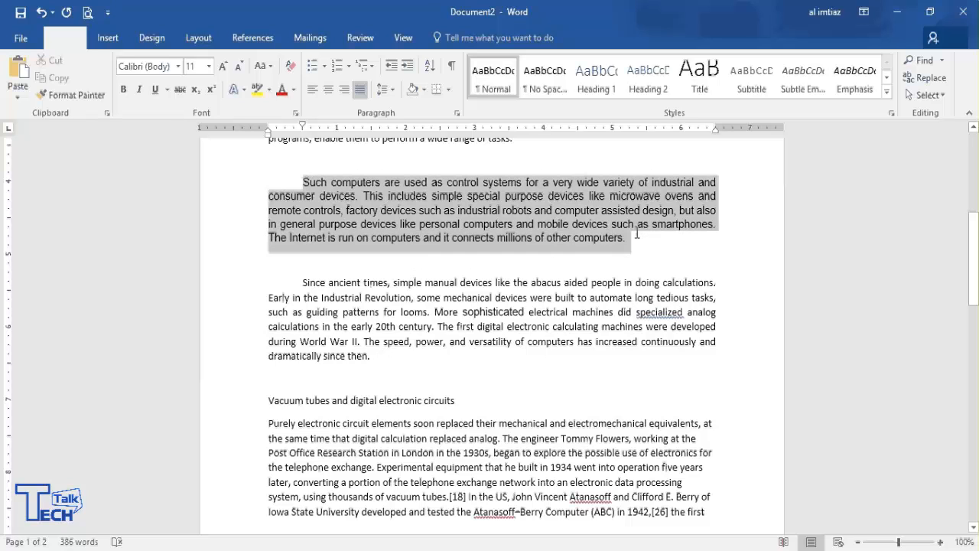
left_click(80, 96)
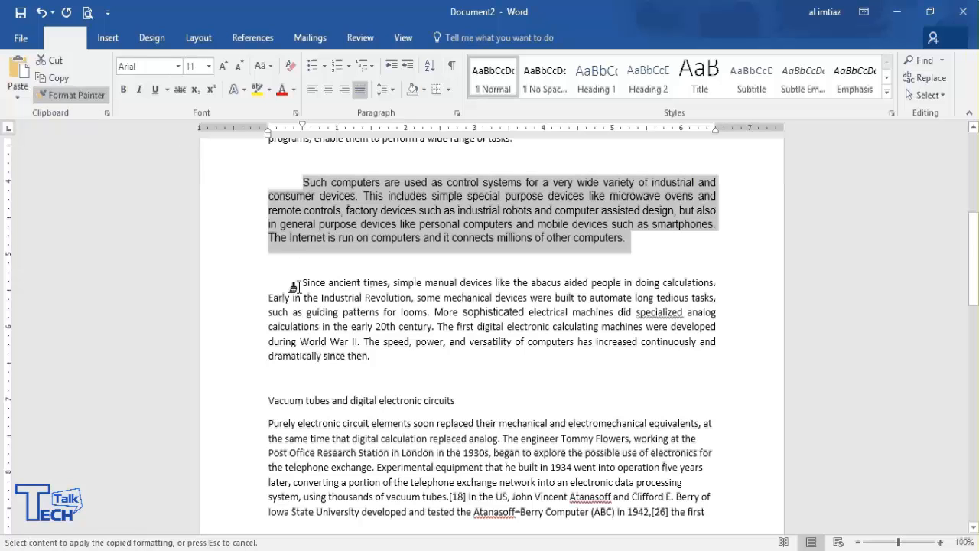
left_click_drag(296, 285, 402, 353)
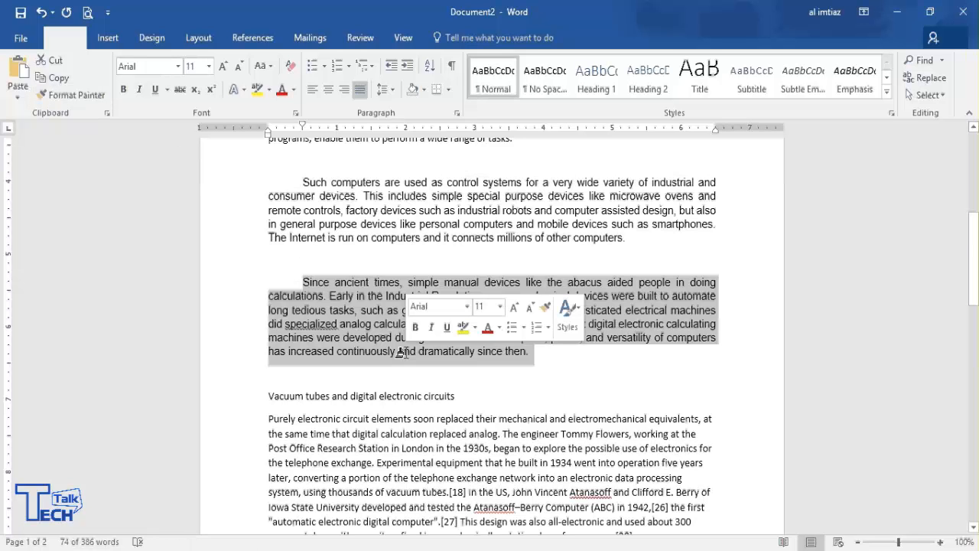
left_click(580, 383)
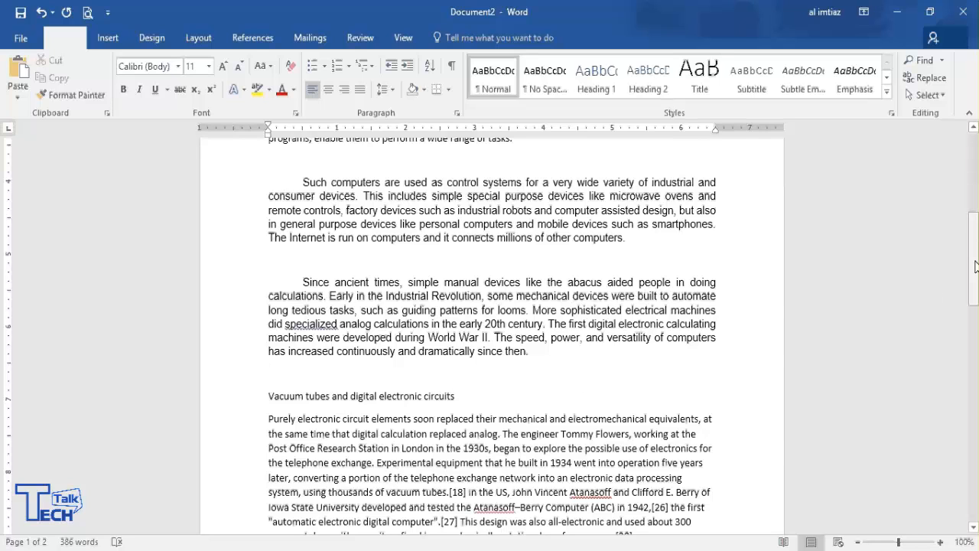
- Apply the "Since ancient times" paragraph's formatting to the whole "Purely electronic circuit elements" paragraph with Format Painter
left_click_drag(974, 265, 974, 305)
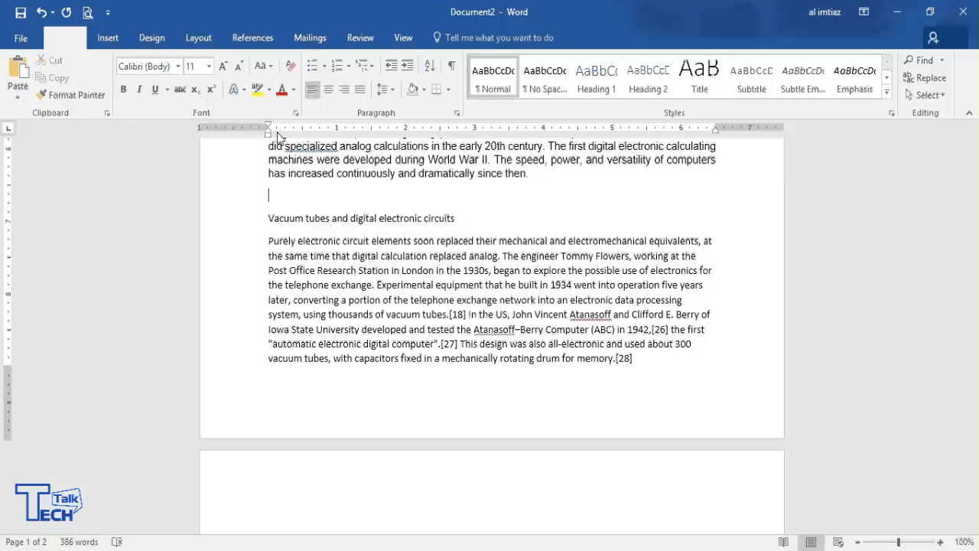
left_click(290, 173)
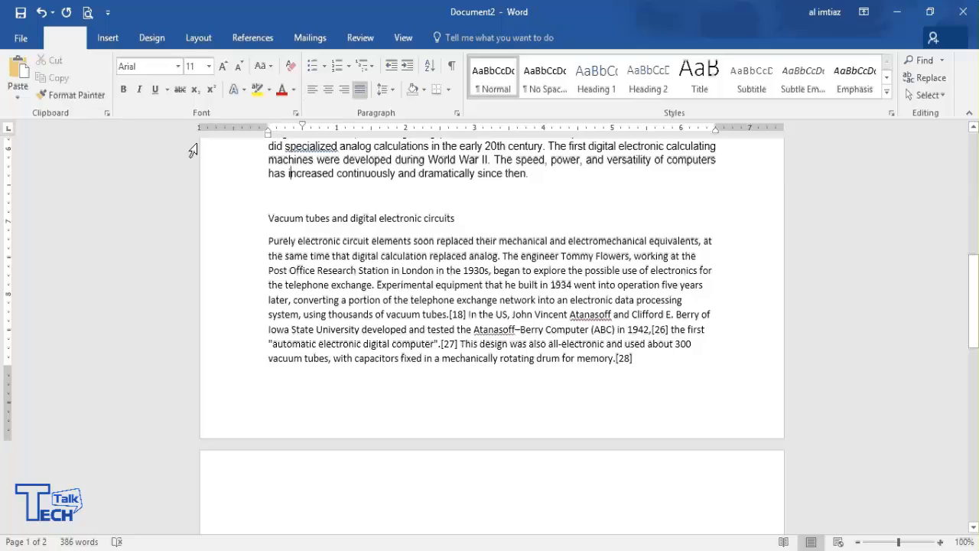
left_click(76, 97)
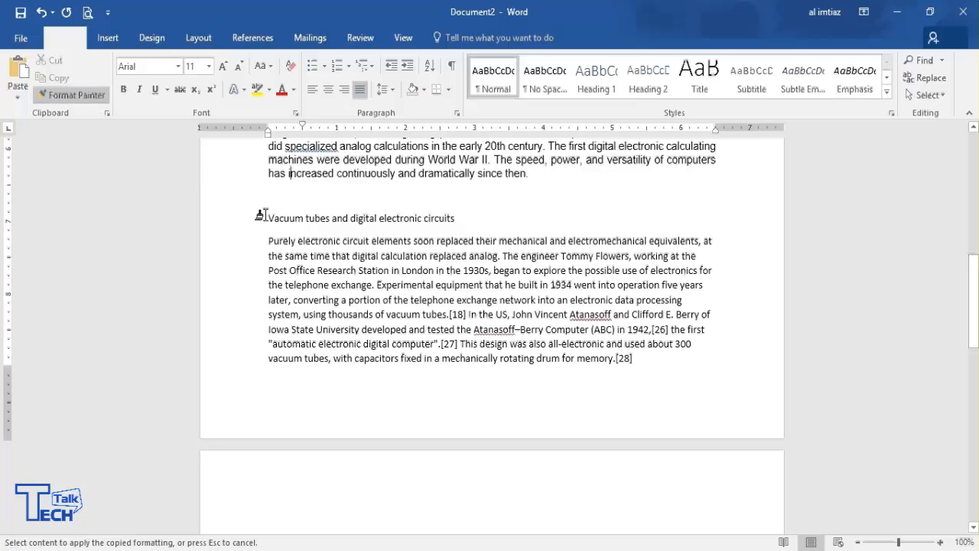
mouse_move(269, 240)
left_mouse_down()
mouse_move(426, 317)
mouse_move(636, 377)
left_mouse_up()
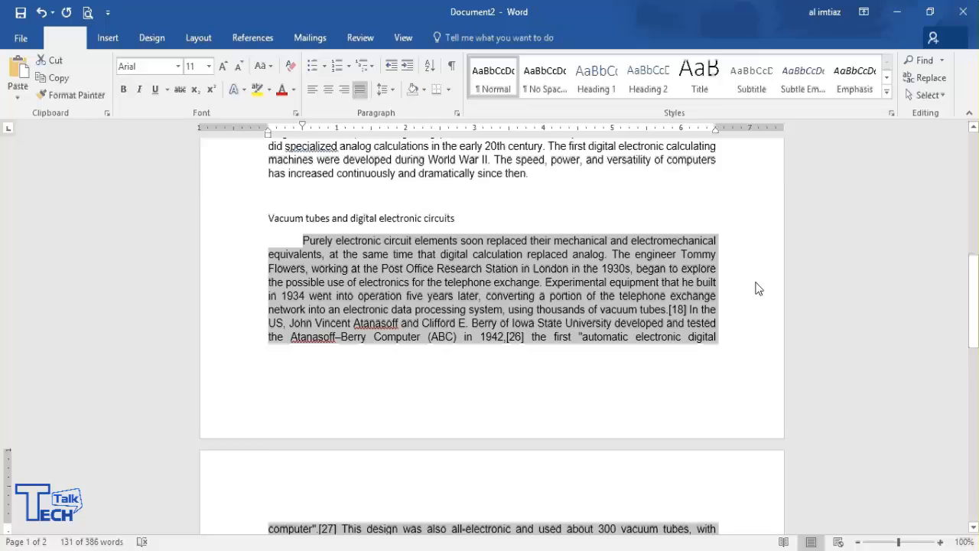
left_click_drag(976, 324, 975, 251)
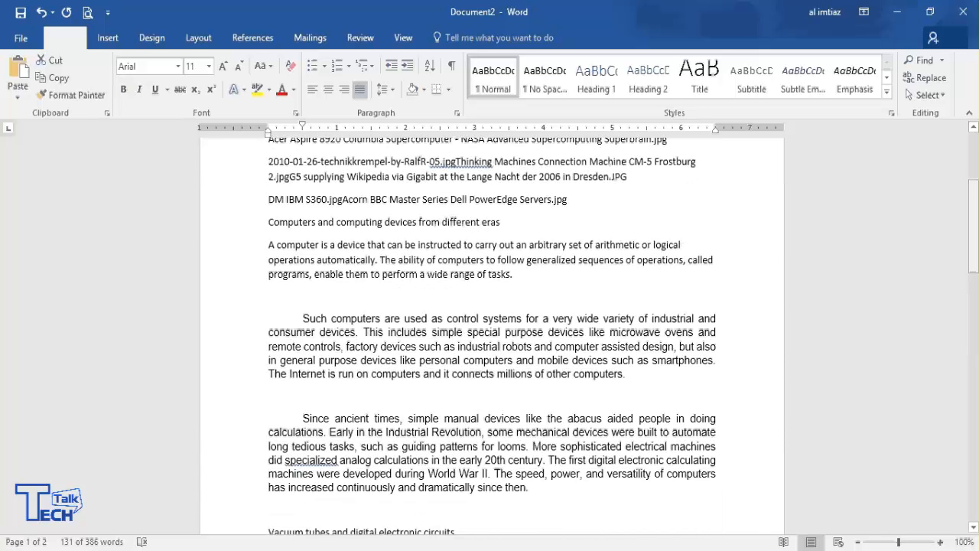